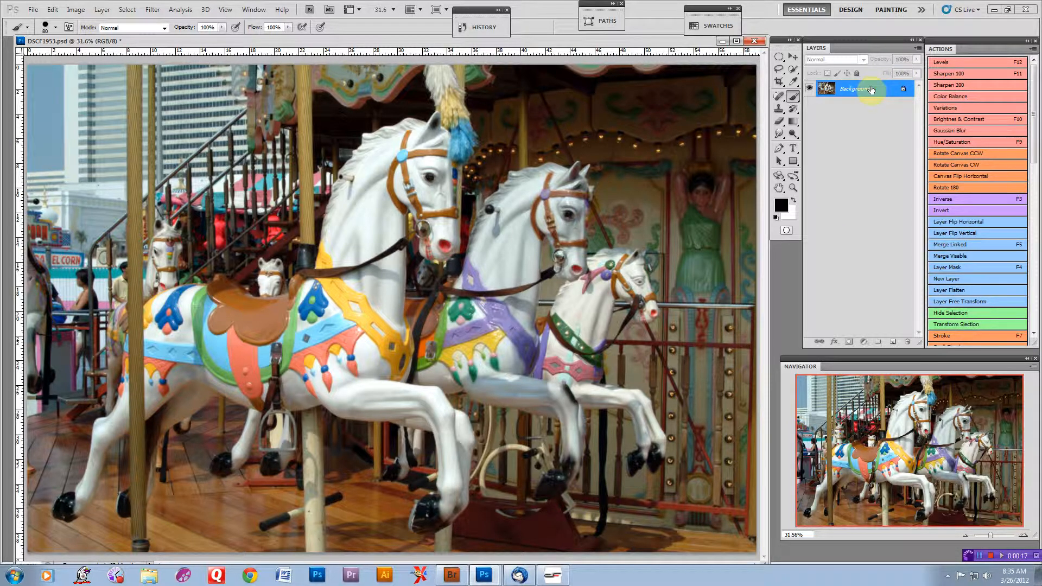
Duplicate the Background layer and convert the copy to black and white using the Default preset.
left_click_drag(870, 89, 869, 139)
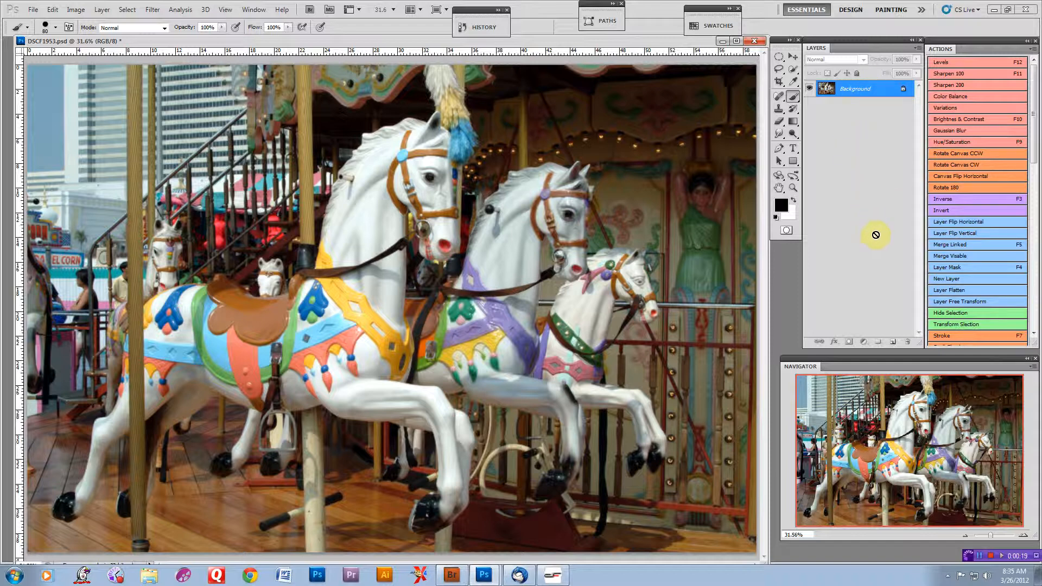
left_click_drag(886, 325, 892, 343)
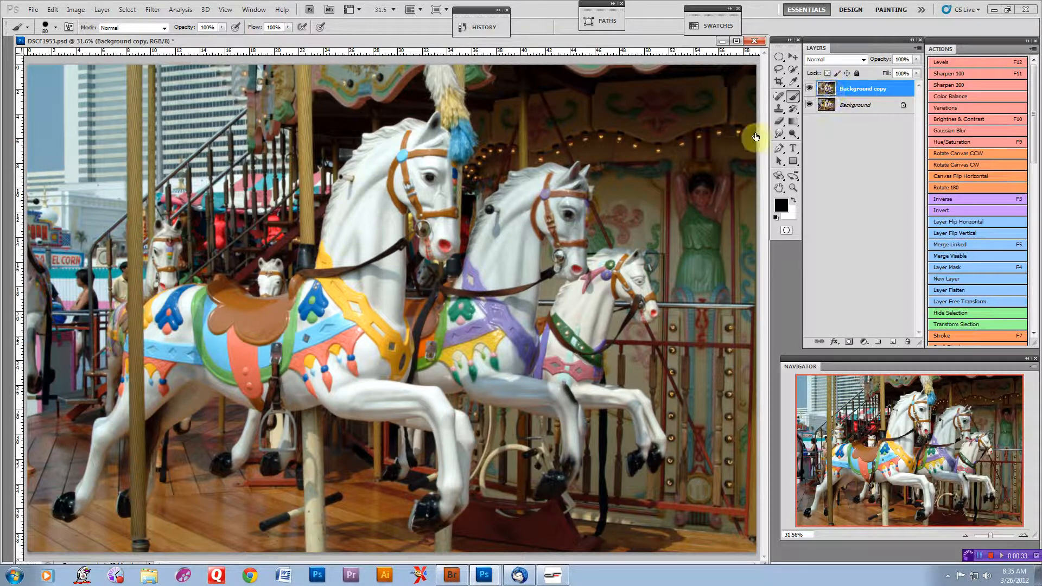
left_click(78, 11)
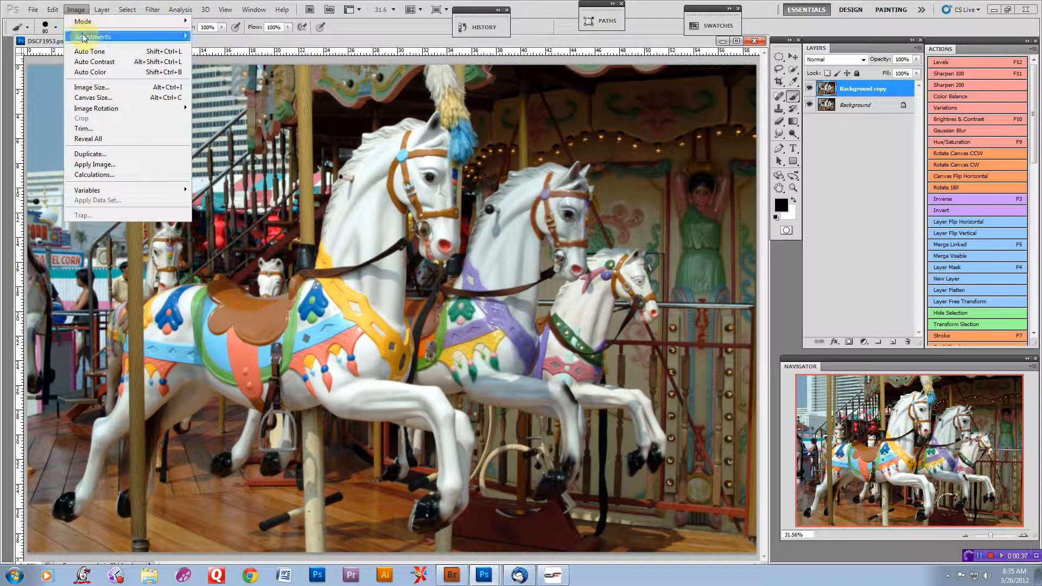
mouse_move(84, 37)
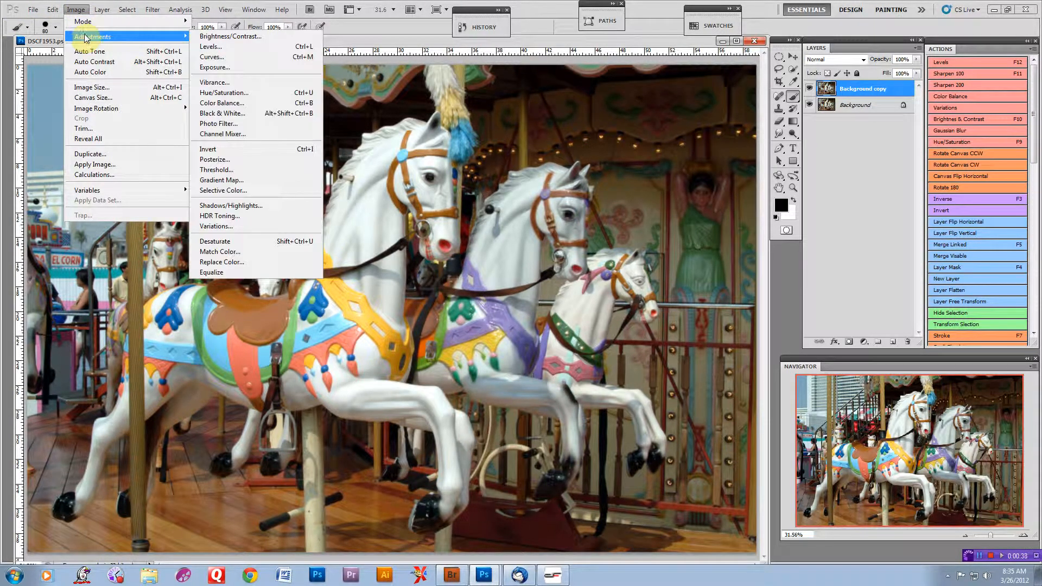
left_click(251, 113)
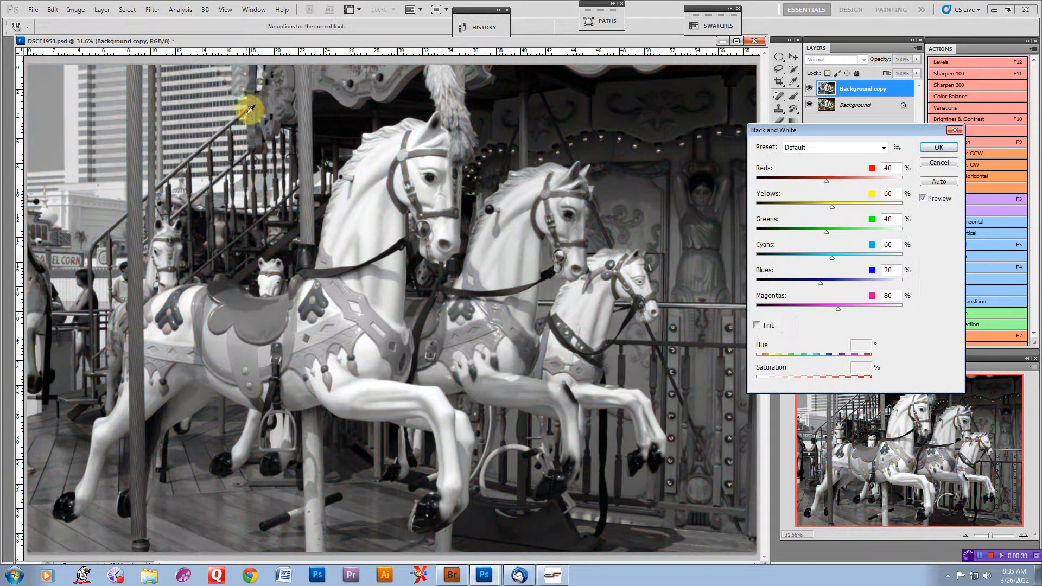
left_click(939, 148)
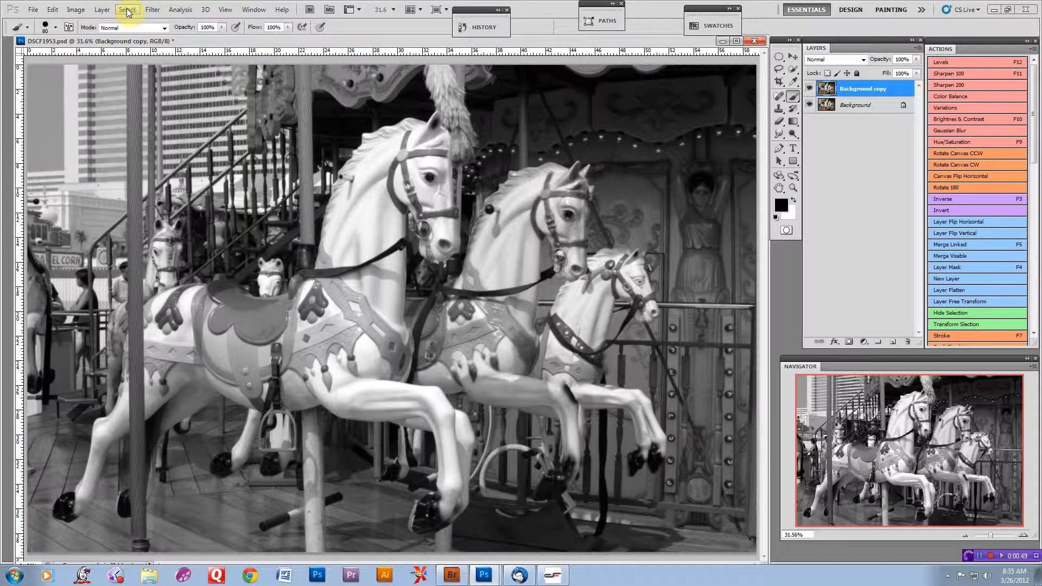
Give the black-and-white copy a sepia tone with Color Balance midtone levels of +40, 0 and -36.
left_click(76, 10)
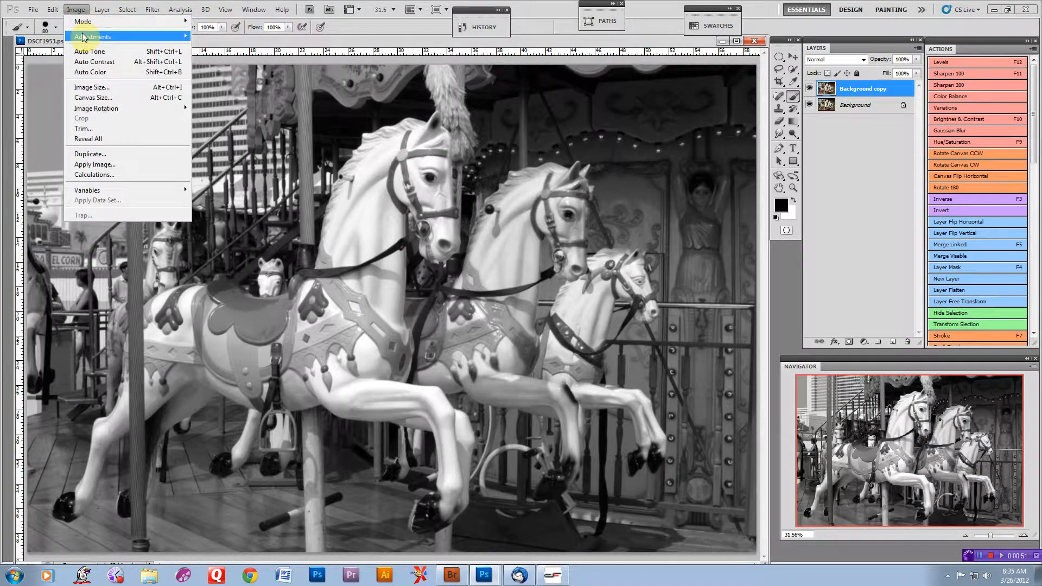
mouse_move(84, 37)
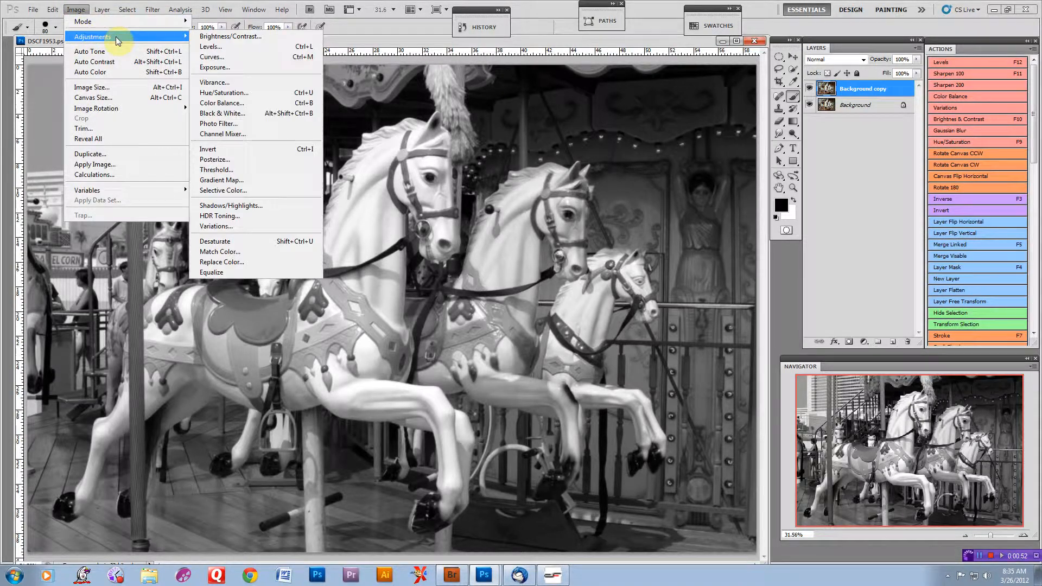
left_click(226, 103)
left_click_drag(862, 128, 894, 128)
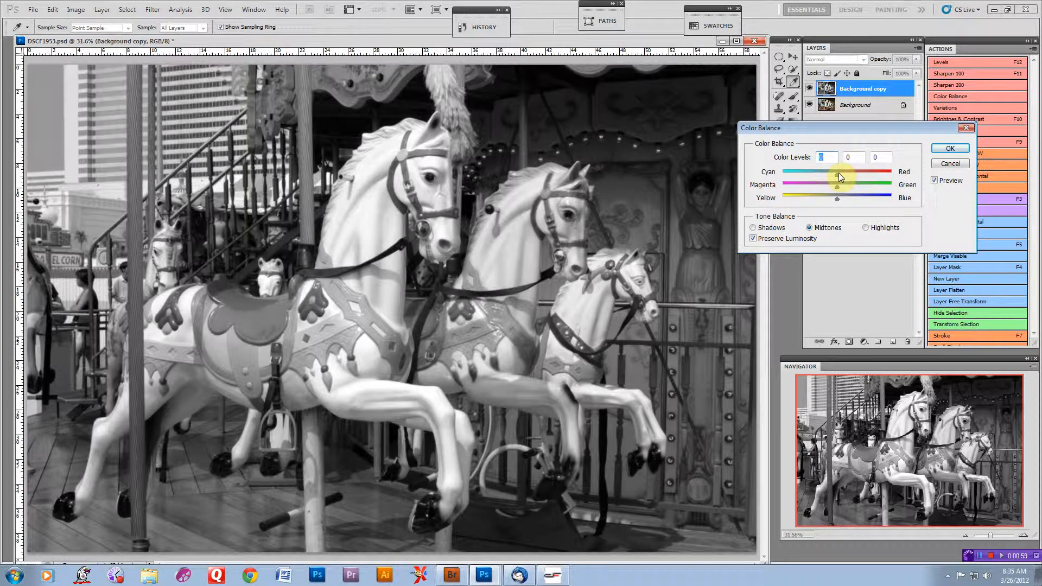
left_click_drag(841, 174, 817, 200)
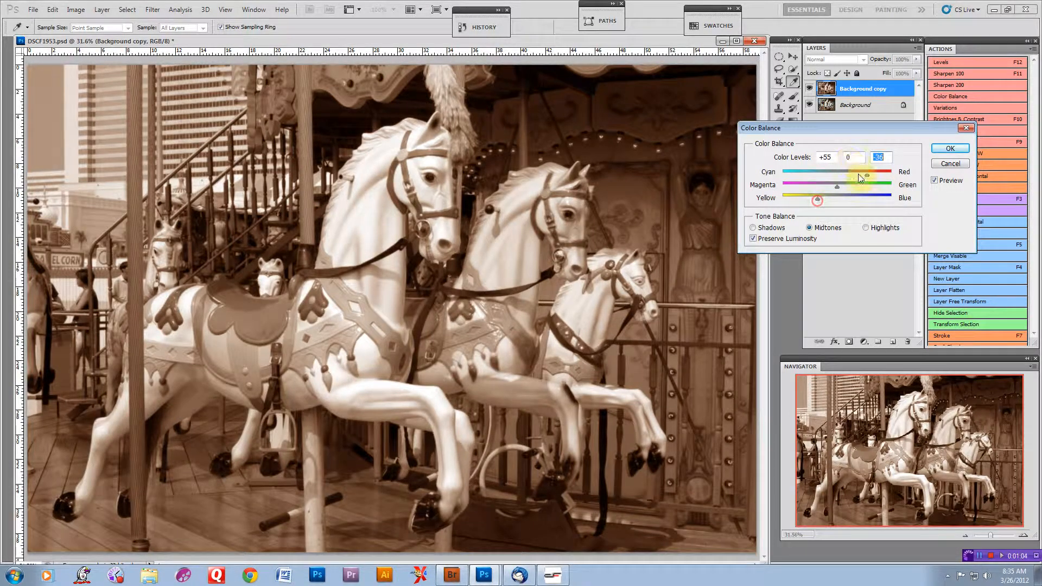
left_click_drag(865, 176, 863, 175)
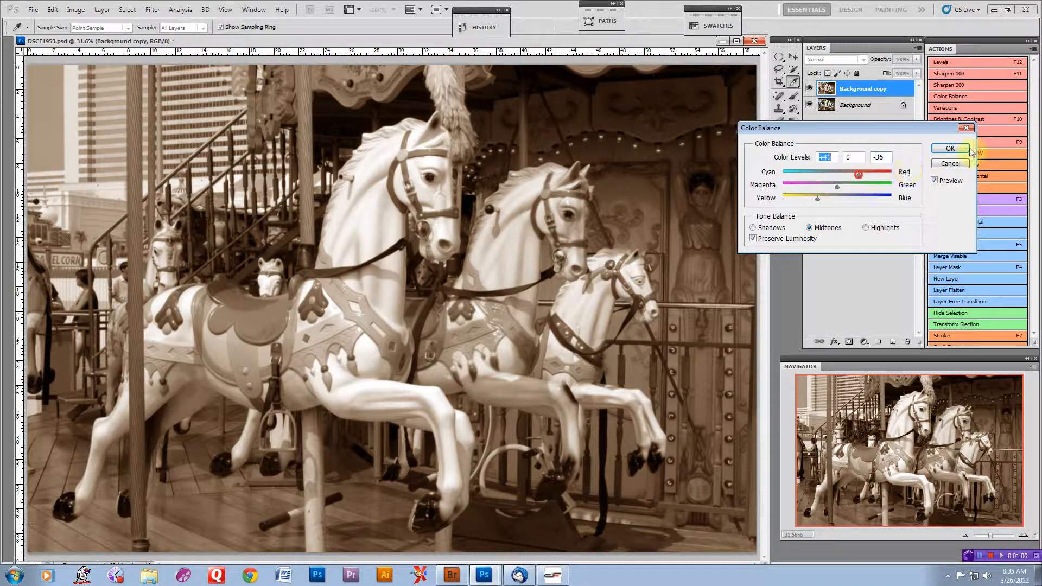
left_click(950, 149)
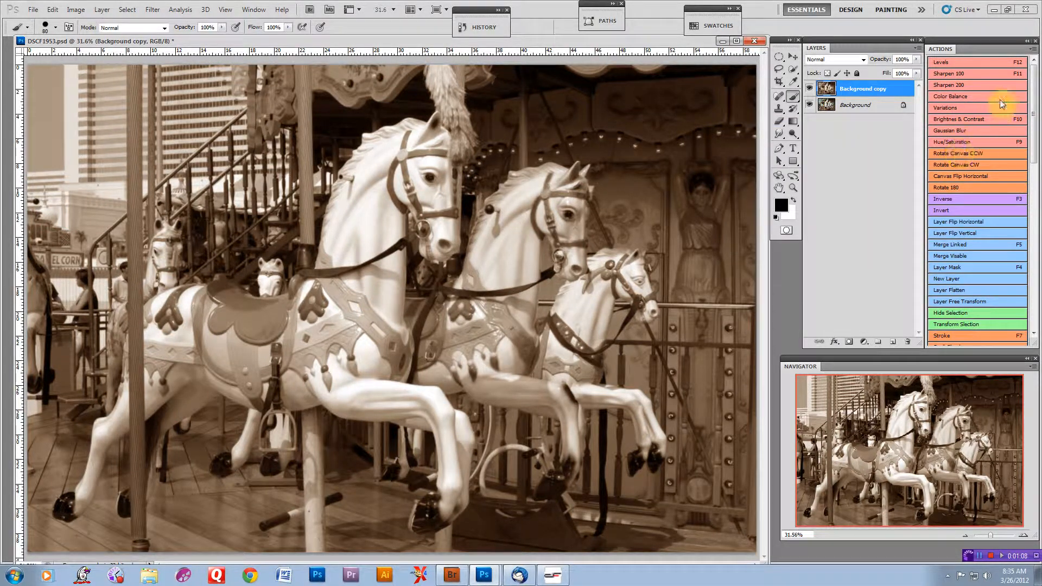
Darken the sepia layer's shadows with Levels by raising the black input level to 23.
left_click(987, 61)
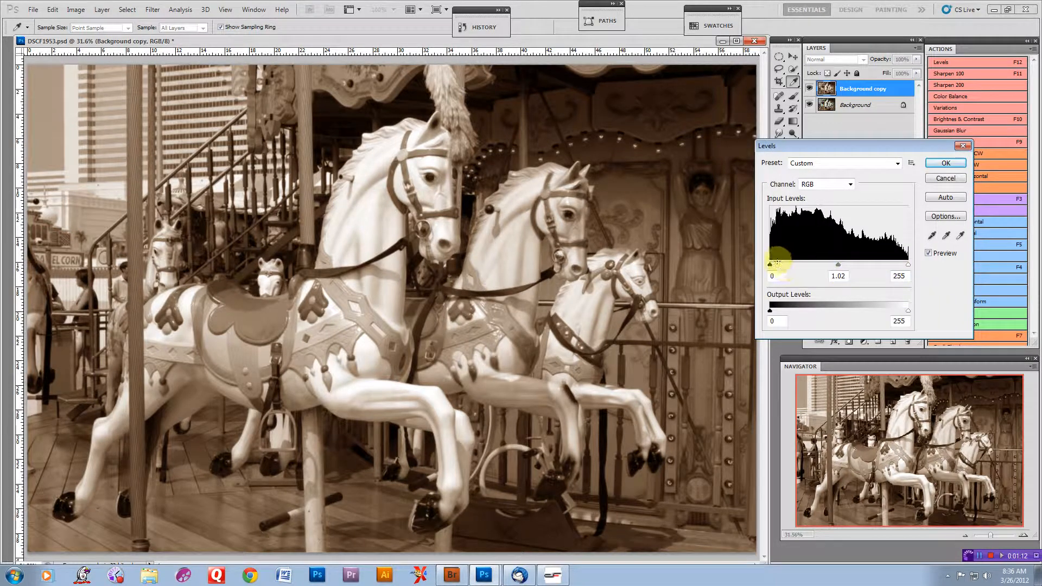
left_click_drag(772, 264, 784, 268)
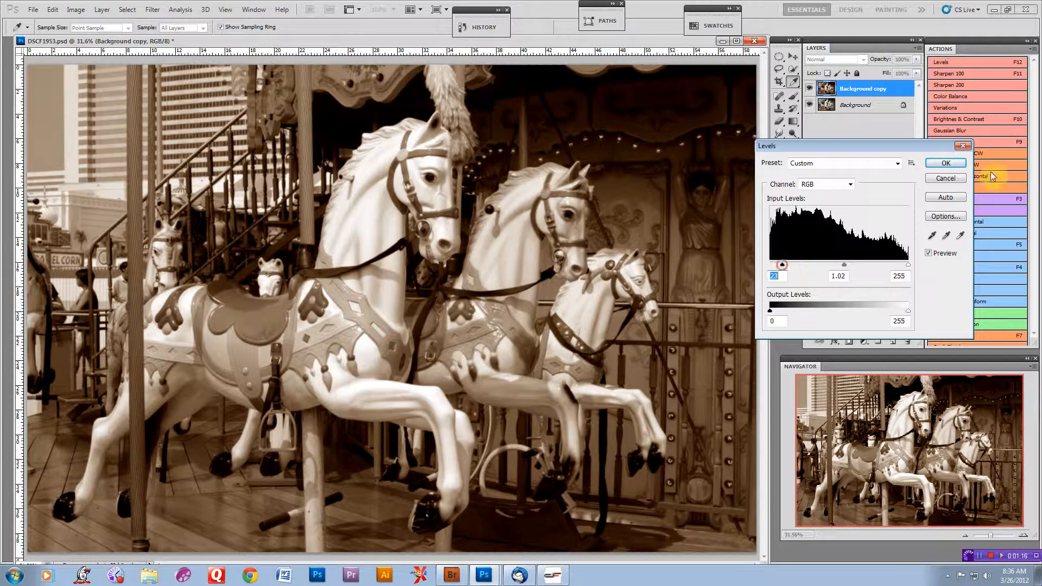
left_click(947, 165)
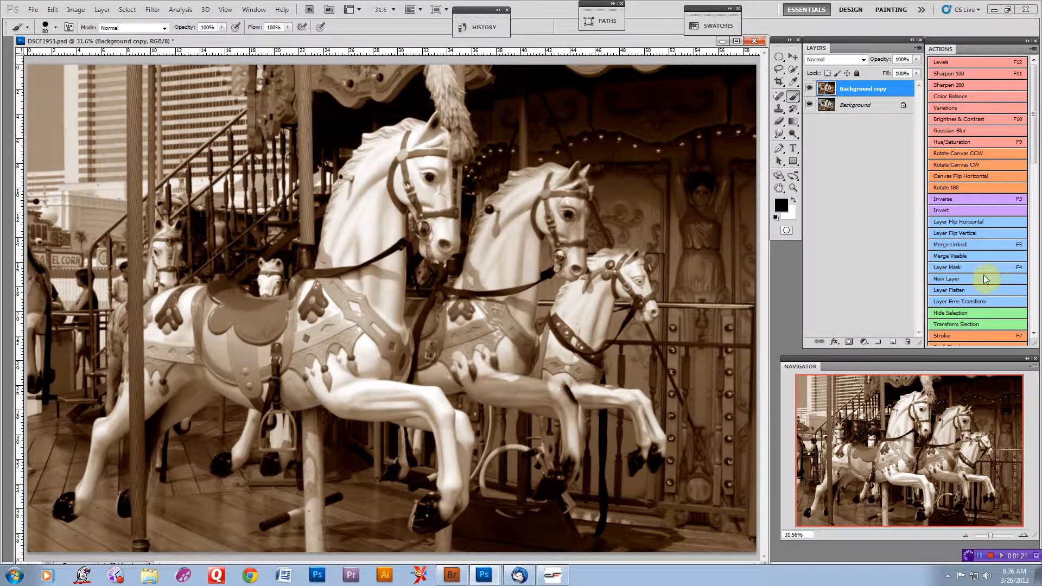
Add a layer mask to the sepia layer and set up a black brush with 0% hardness.
left_click(964, 267)
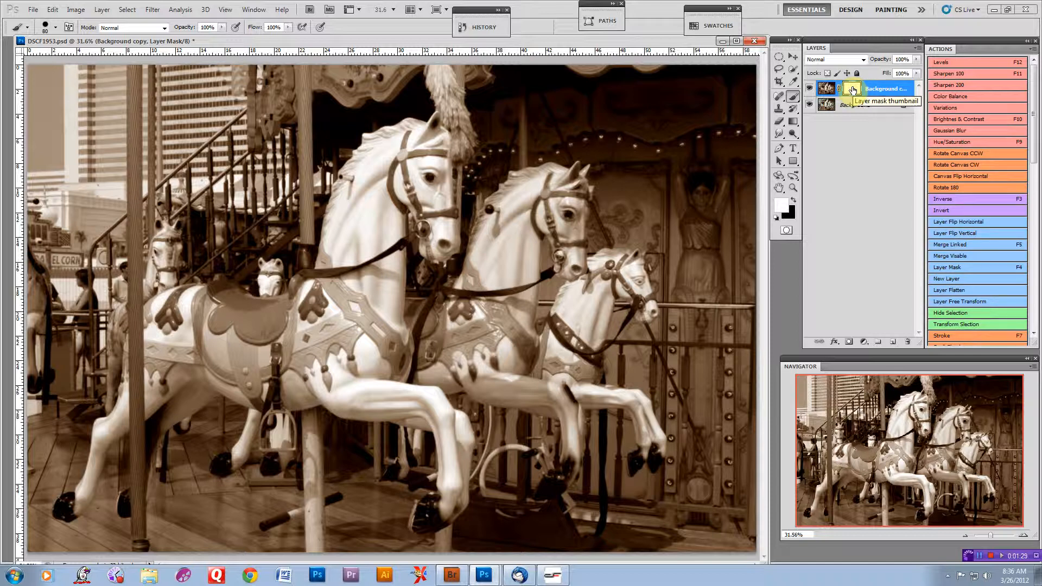
left_click(794, 202)
left_click(793, 98)
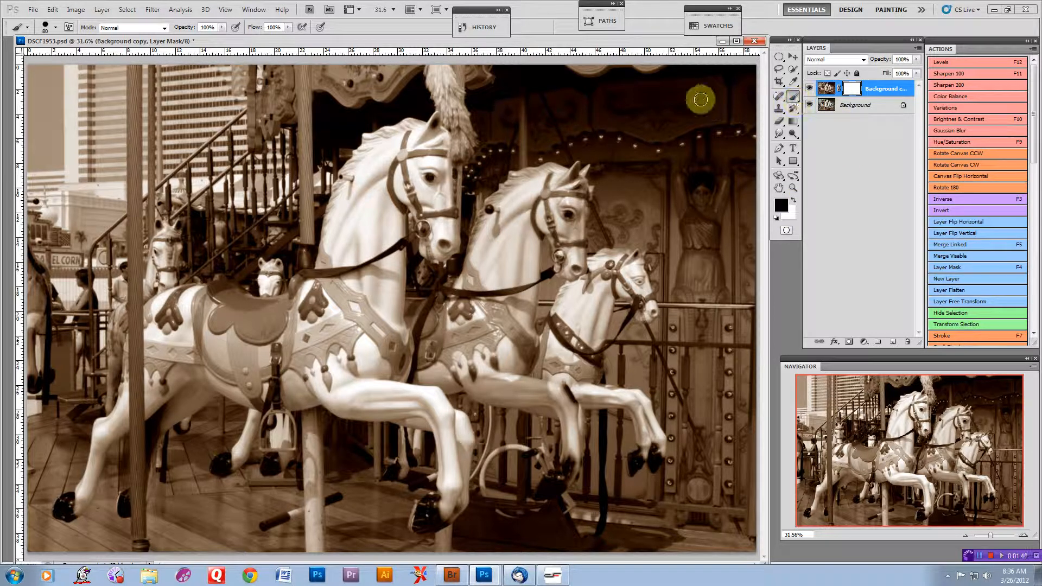
right_click(600, 121)
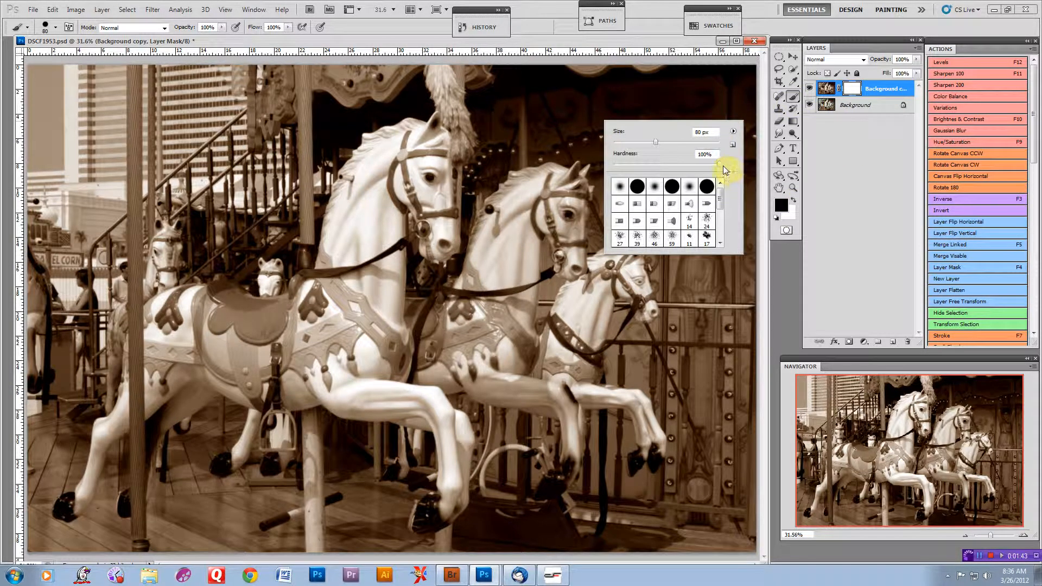
left_click_drag(613, 167, 594, 166)
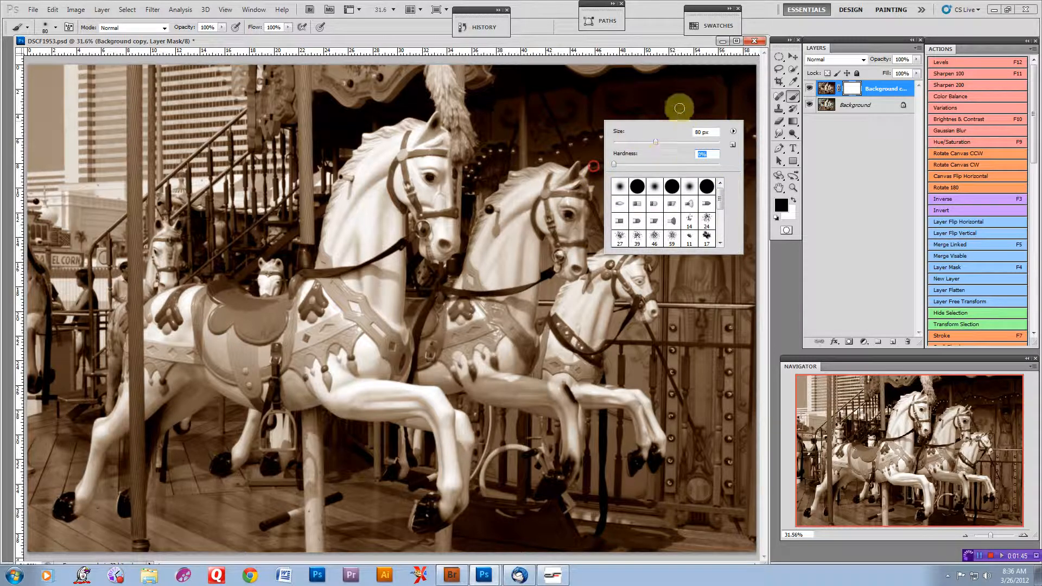
left_click(673, 40)
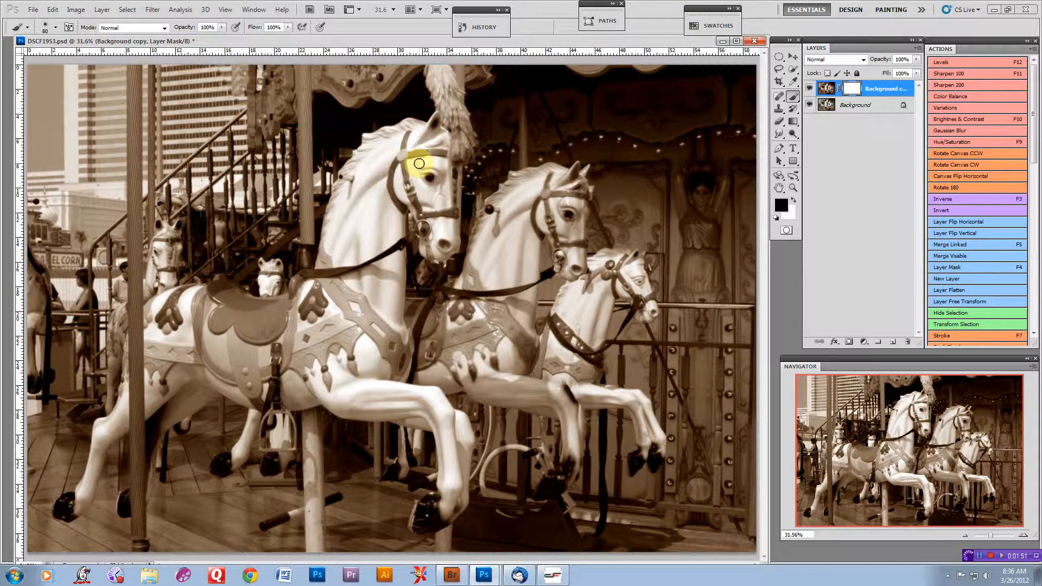
Paint black on the mask over the front horse with a 175 px brush to bring back its original colour.
key("bracketright")
key("bracketright")
mouse_move(421, 158)
left_mouse_down()
mouse_move(411, 136)
mouse_move(392, 144)
mouse_move(360, 201)
mouse_move(428, 140)
mouse_move(431, 170)
mouse_move(451, 140)
mouse_move(439, 72)
mouse_move(459, 147)
mouse_move(420, 169)
mouse_move(427, 158)
mouse_move(432, 197)
mouse_move(437, 167)
mouse_move(444, 226)
mouse_move(443, 174)
mouse_move(441, 248)
mouse_move(402, 186)
mouse_move(371, 343)
mouse_move(367, 256)
mouse_move(340, 342)
mouse_move(331, 250)
mouse_move(329, 295)
mouse_move(227, 306)
mouse_move(207, 298)
mouse_move(269, 317)
mouse_move(232, 296)
mouse_move(160, 307)
mouse_move(155, 395)
mouse_move(174, 400)
mouse_move(203, 341)
mouse_move(203, 313)
mouse_move(332, 311)
mouse_move(255, 332)
mouse_move(316, 341)
mouse_move(276, 348)
mouse_move(233, 379)
mouse_move(288, 381)
mouse_move(221, 384)
mouse_move(304, 396)
mouse_move(344, 367)
mouse_move(394, 365)
mouse_move(387, 277)
mouse_move(395, 223)
mouse_move(354, 392)
mouse_move(409, 400)
mouse_move(442, 425)
mouse_move(449, 482)
mouse_move(430, 517)
mouse_move(458, 426)
mouse_move(459, 472)
mouse_move(441, 517)
left_mouse_up()
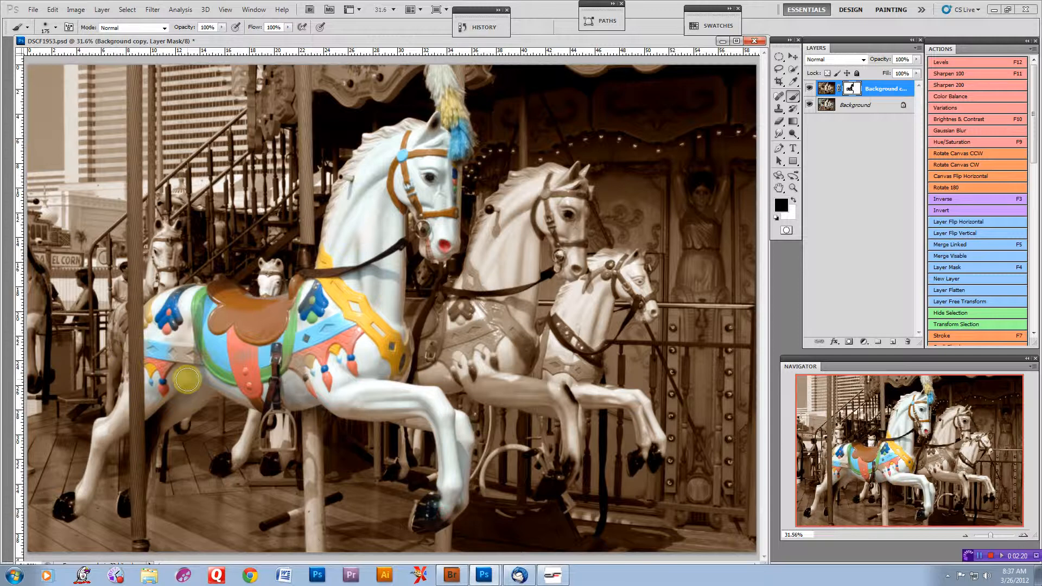
mouse_move(186, 379)
left_mouse_down()
mouse_move(165, 398)
mouse_move(149, 394)
mouse_move(155, 409)
mouse_move(216, 367)
mouse_move(118, 408)
mouse_move(63, 509)
left_mouse_up()
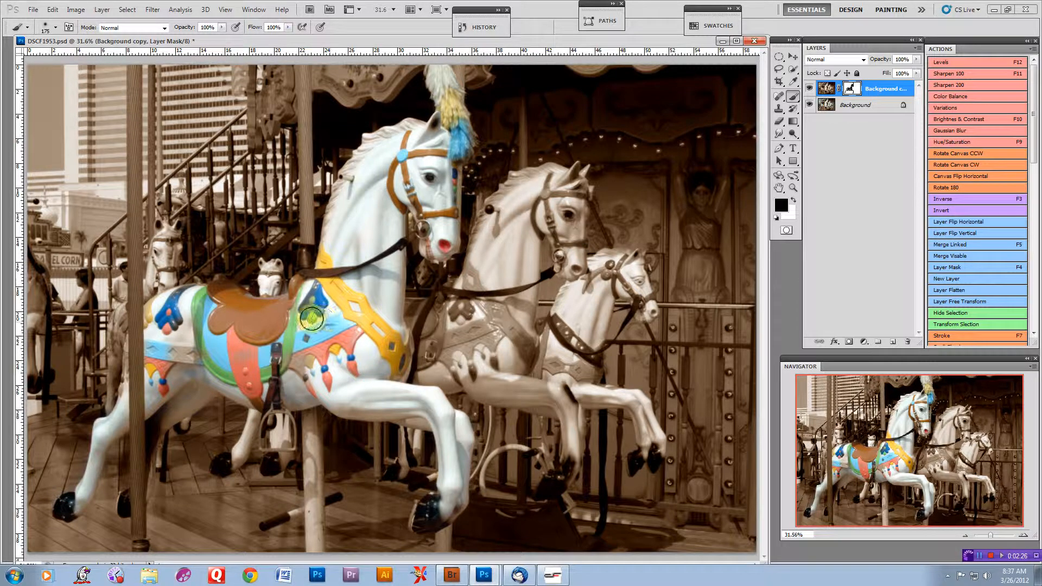
mouse_move(286, 310)
left_mouse_down()
mouse_move(275, 326)
mouse_move(356, 305)
mouse_move(285, 359)
mouse_move(290, 390)
left_mouse_up()
left_click(206, 368)
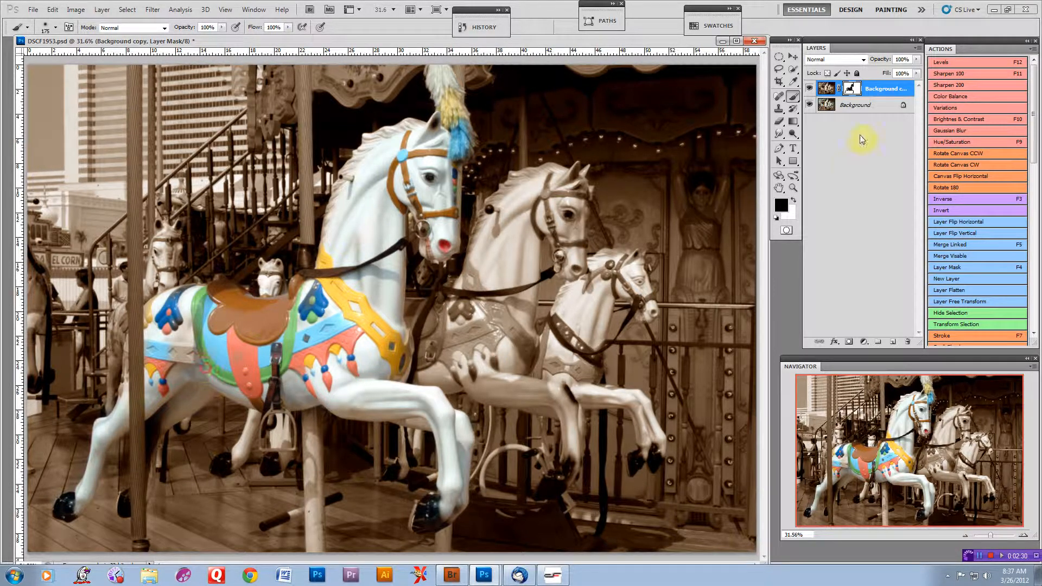
Paint the horse's yellow chest band back to sepia with white on the mask, and repaint it in black to restore its colour.
left_click(795, 202)
mouse_move(333, 278)
left_mouse_down()
mouse_move(332, 320)
mouse_move(380, 320)
mouse_move(388, 347)
mouse_move(312, 263)
mouse_move(333, 285)
left_mouse_up()
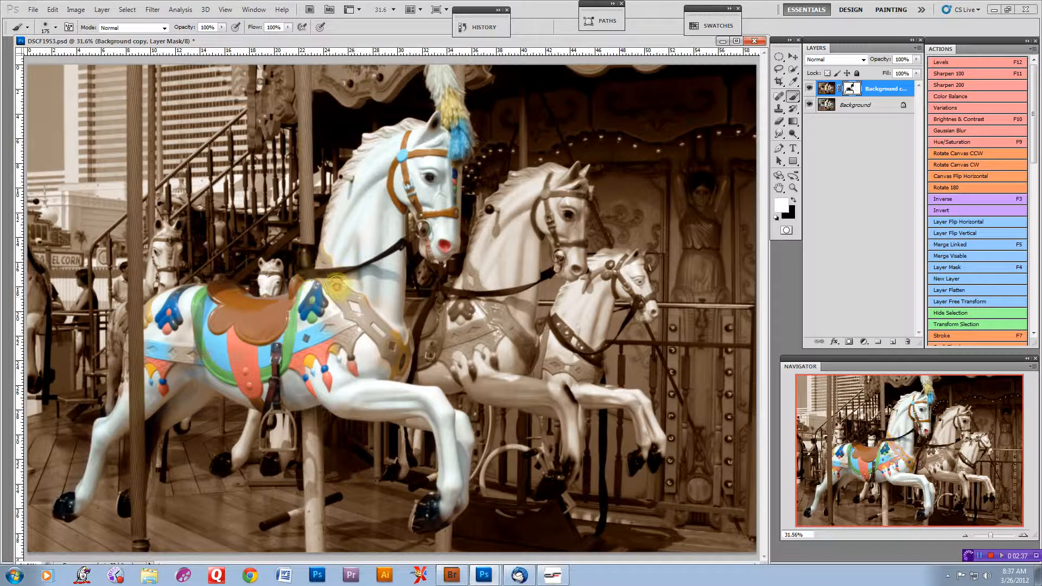
left_click(793, 201)
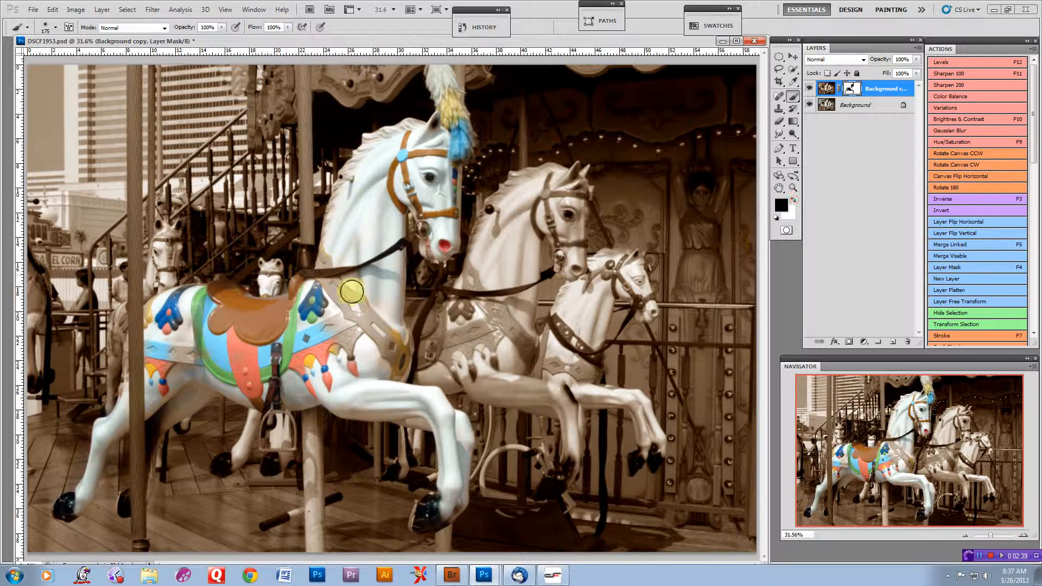
mouse_move(329, 254)
left_mouse_down()
mouse_move(325, 275)
mouse_move(338, 271)
mouse_move(351, 308)
mouse_move(344, 327)
mouse_move(395, 370)
left_mouse_up()
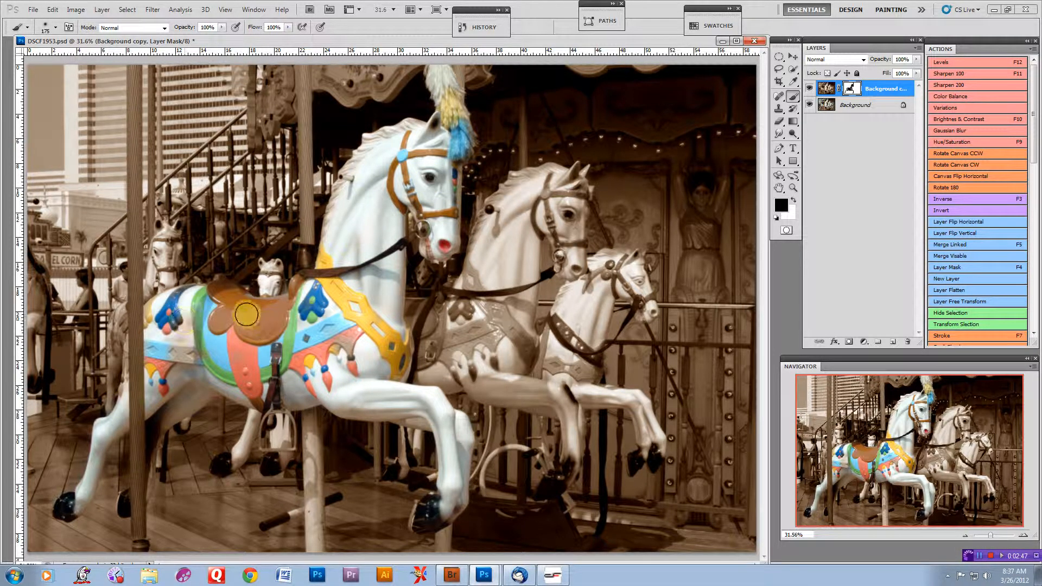
Reveal the colour of the horse's hindquarters and tassels behind the pole by painting black with a 50 px brush.
key("bracketleft")
key("bracketleft")
key("bracketleft")
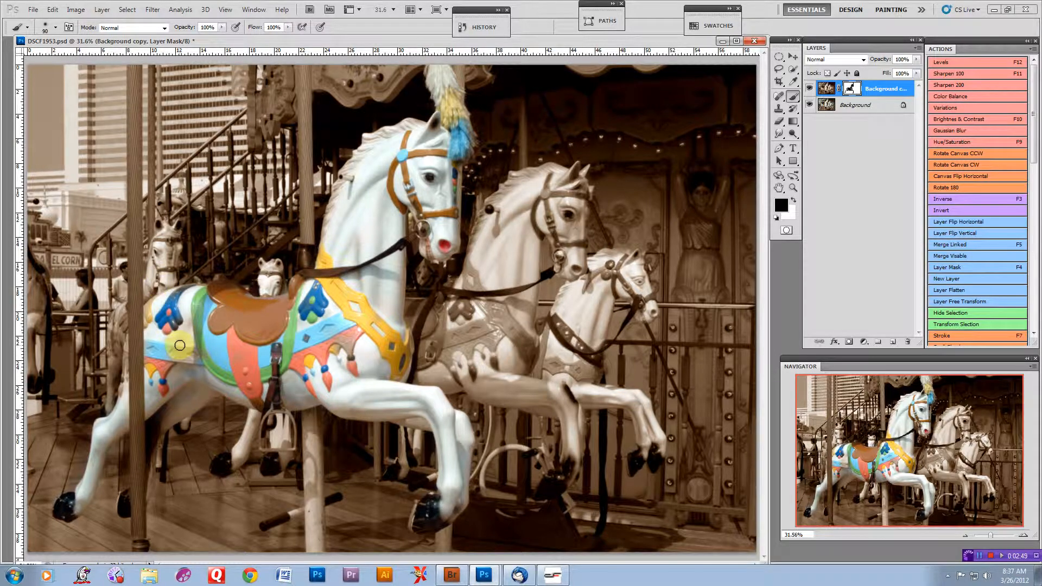
key("bracketleft")
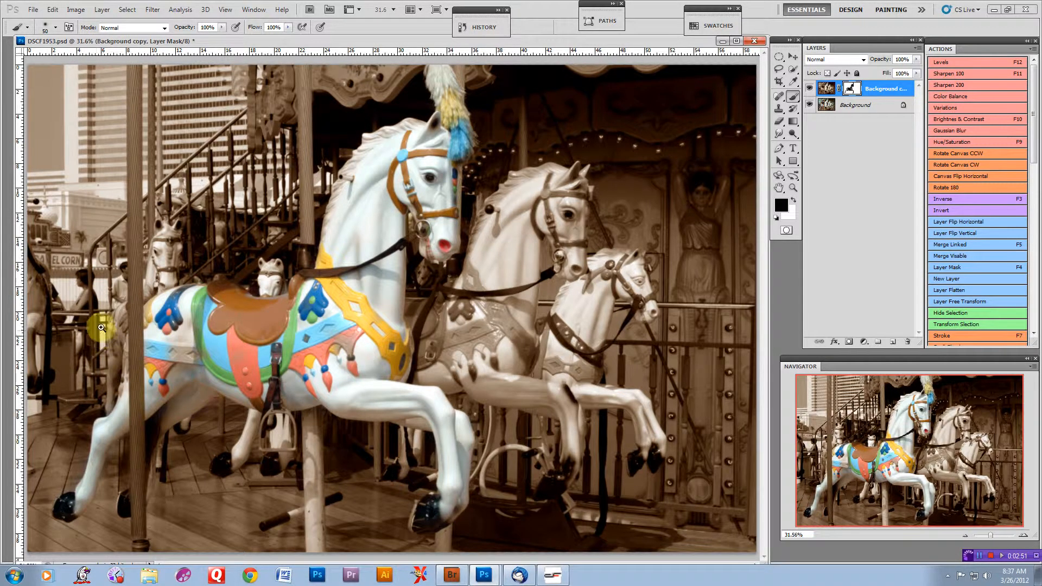
left_click_drag(93, 308, 151, 427)
mouse_move(467, 414)
left_mouse_down()
mouse_move(458, 395)
mouse_move(489, 359)
left_mouse_up()
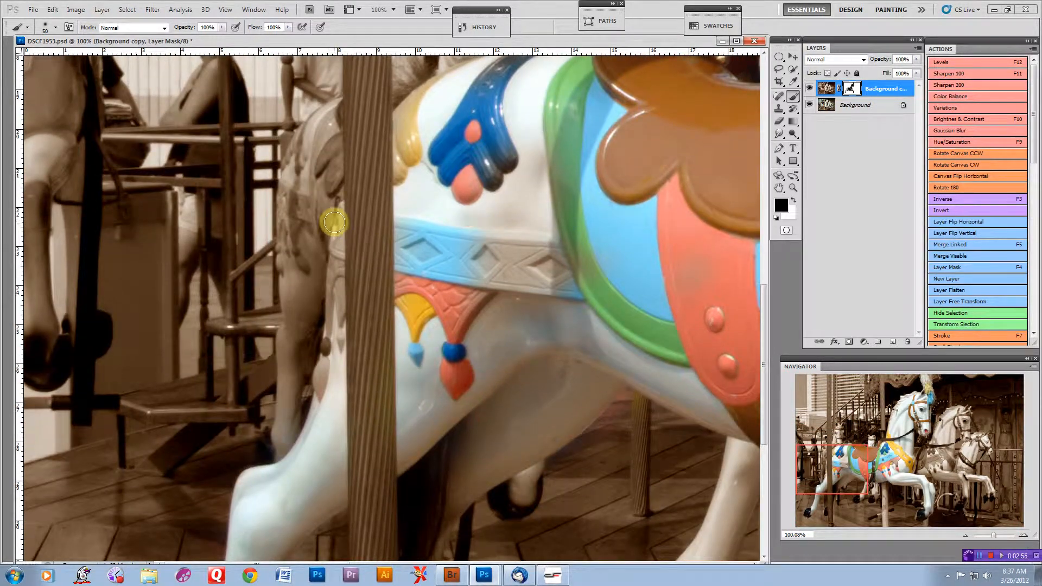
mouse_move(334, 231)
left_mouse_down()
mouse_move(313, 414)
mouse_move(326, 328)
left_mouse_up()
Clean up the mask edge behind the pole near the blue band with a 10 px white brush, and restore black as foreground.
key("bracketleft")
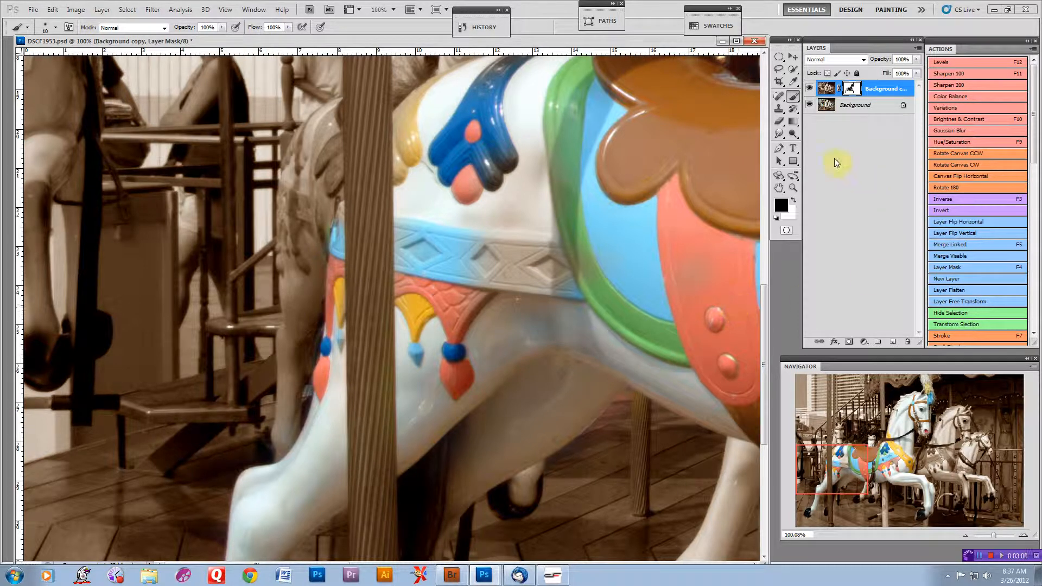
left_click(793, 200)
left_click_drag(322, 244, 325, 262)
left_click(792, 201)
scroll(264, 421, "down", 5)
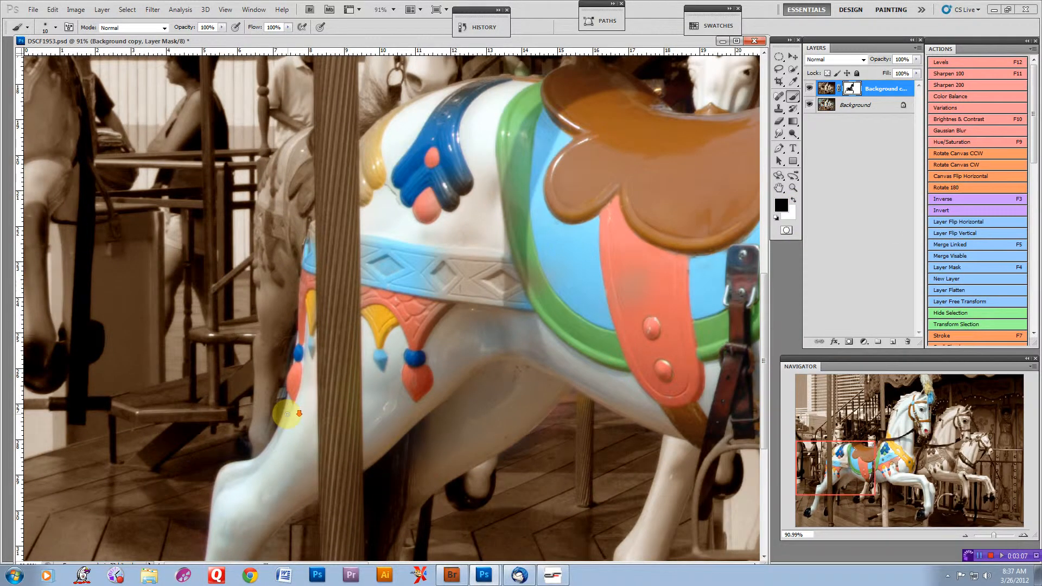
scroll(523, 298, "down", 5)
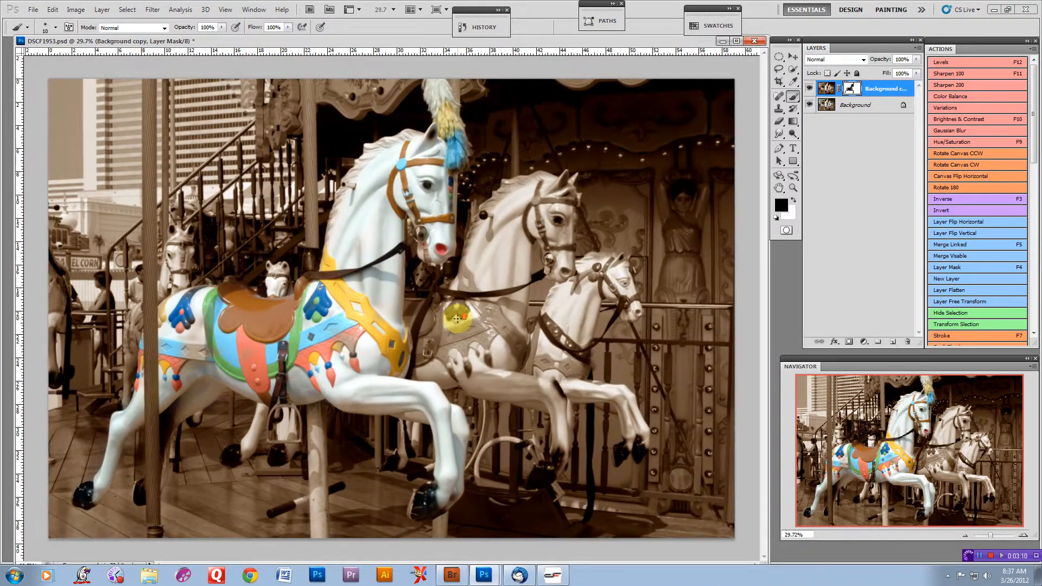
Hide the Background layer, paint black over the leftover sepia patches on the horse's body, and show the layer again.
double_click(542, 42)
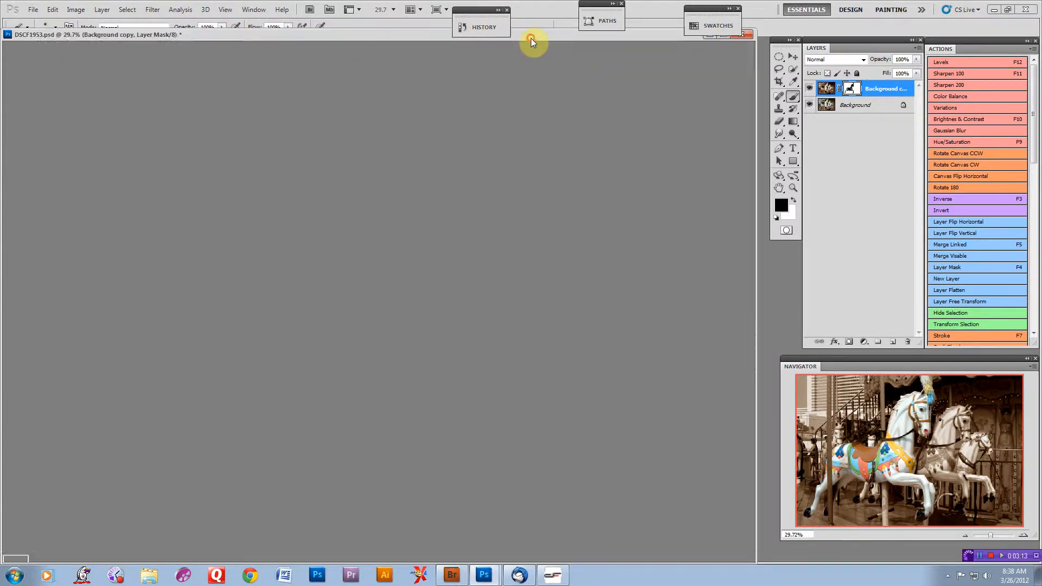
double_click(531, 38)
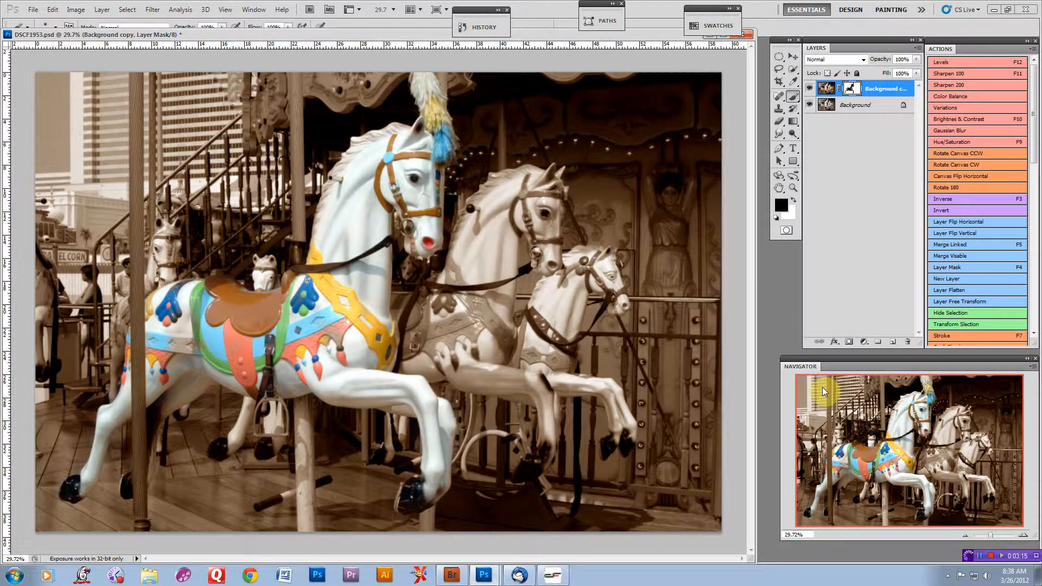
left_click(810, 105)
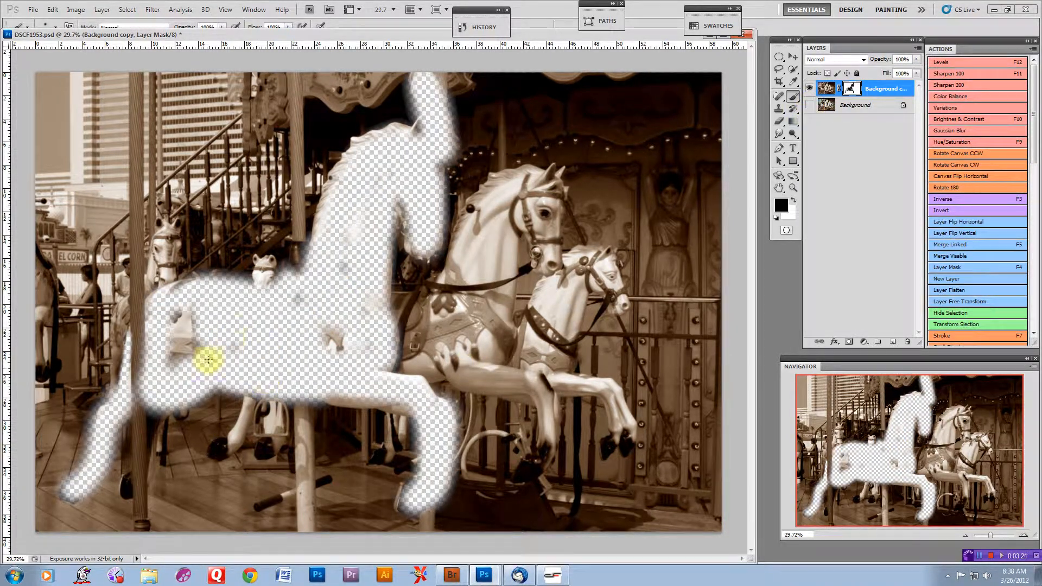
left_click(793, 97)
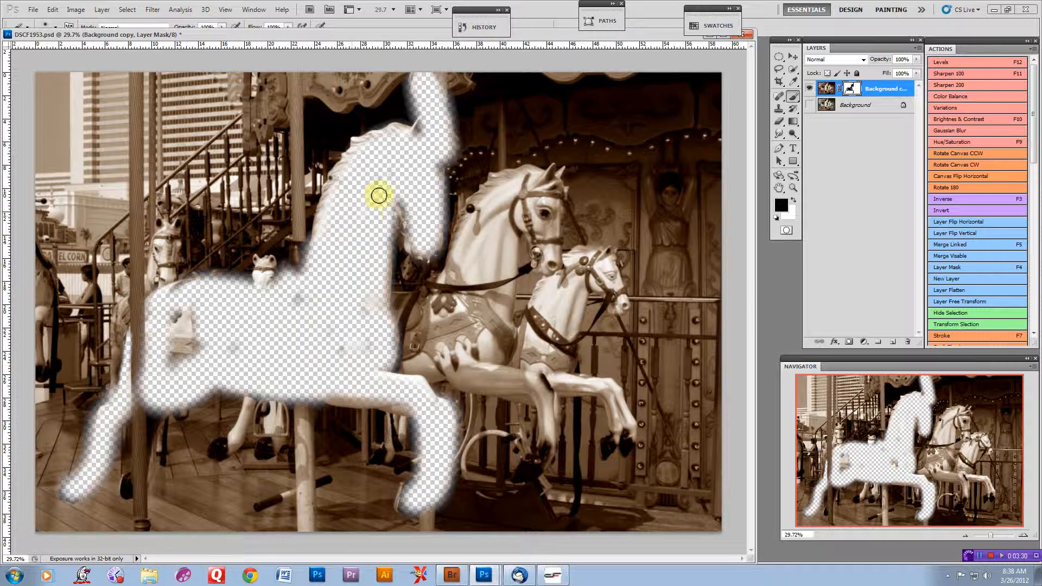
mouse_move(175, 321)
left_mouse_down()
mouse_move(196, 340)
mouse_move(183, 369)
mouse_move(169, 370)
mouse_move(168, 331)
mouse_move(225, 352)
mouse_move(324, 347)
mouse_move(362, 377)
mouse_move(333, 393)
mouse_move(346, 401)
mouse_move(340, 312)
left_mouse_up()
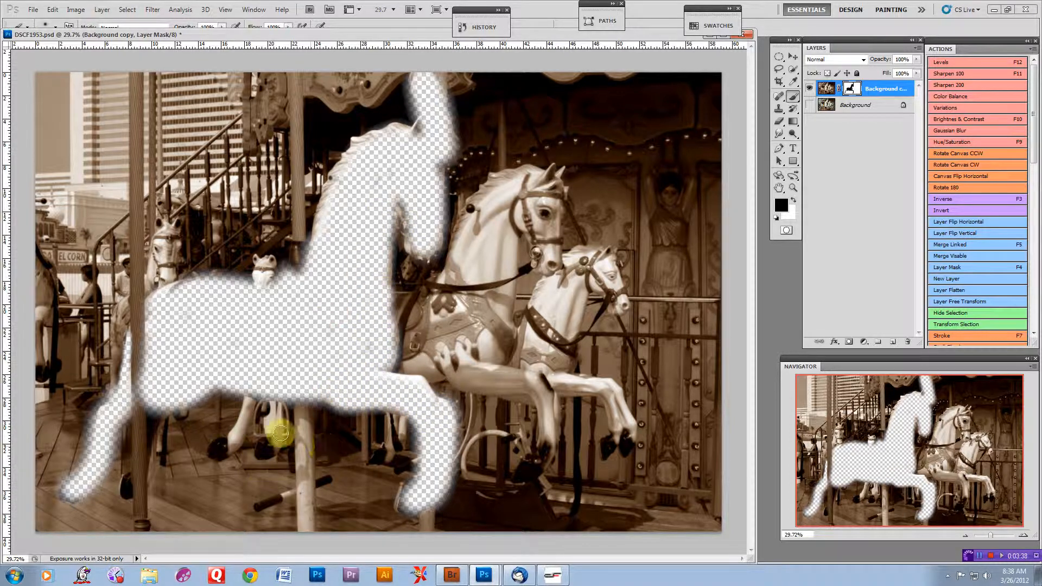
left_click(809, 105)
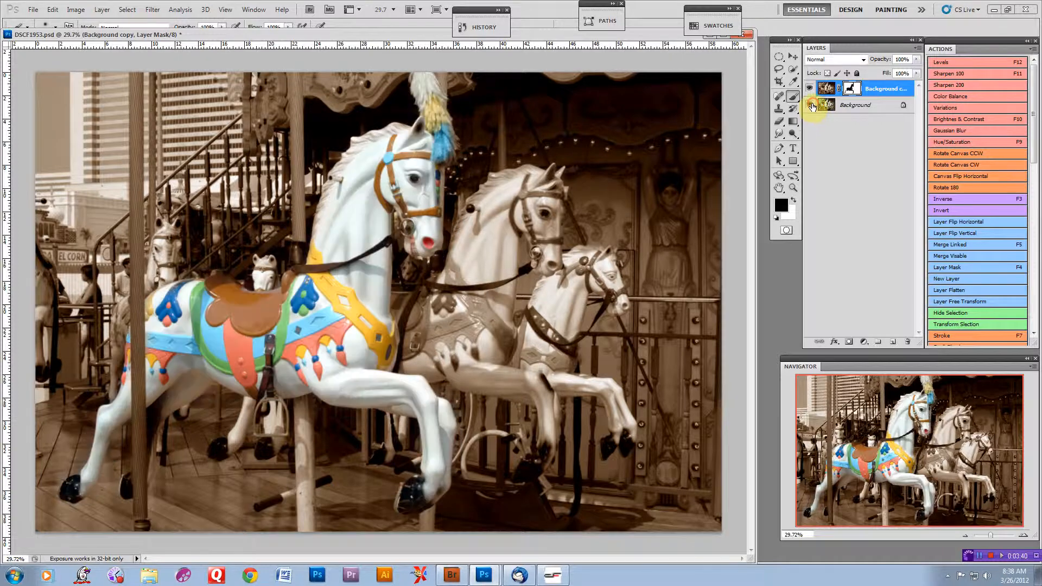